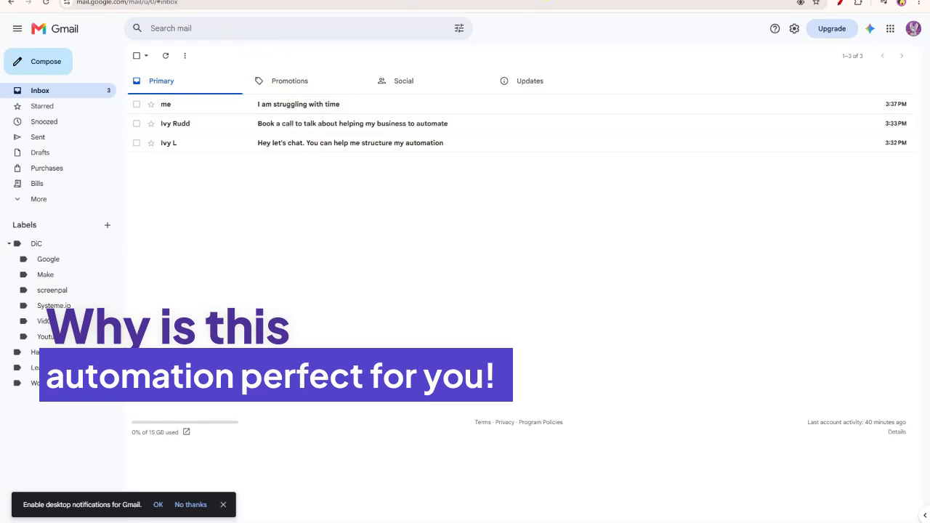
Step: Bring up the Notion Client Pipeline page
{"action": "left_click", "coordinate": [545, 0]}
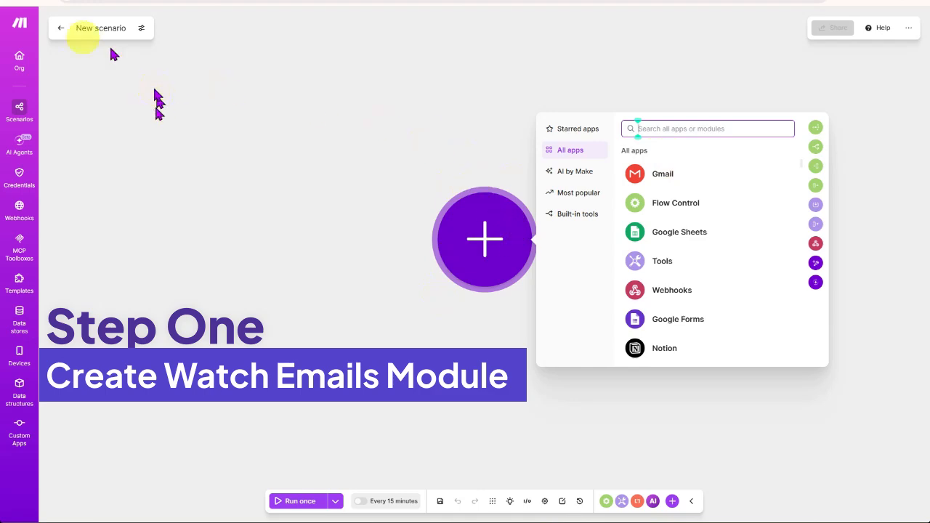
Step: Add a Gmail Watch emails trigger using the existing connection, Simple filter, Inbox, limit 2, and save it
{"action": "left_click", "coordinate": [663, 179]}
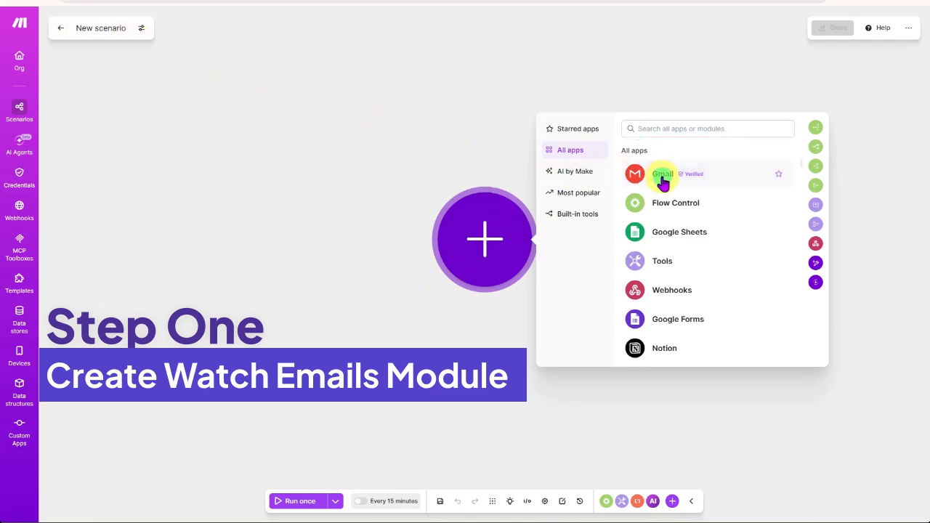
{"action": "left_click", "coordinate": [601, 277]}
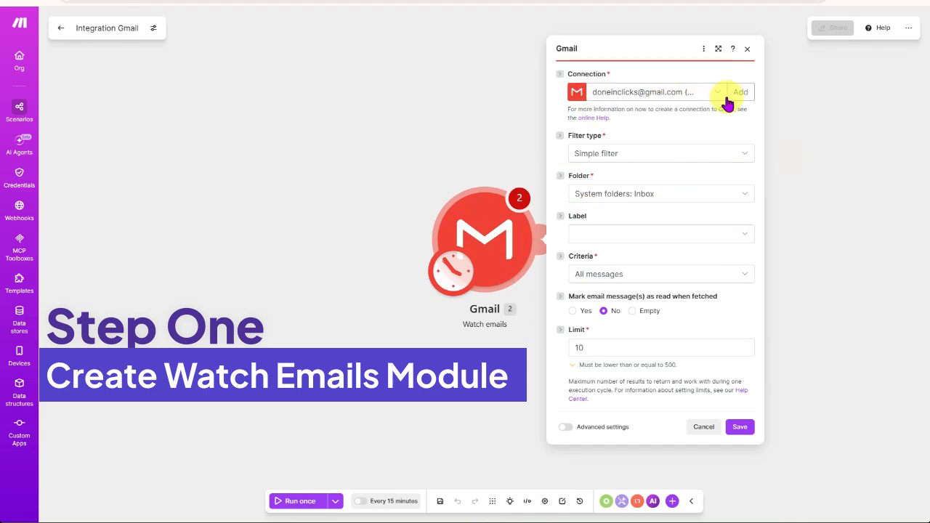
{"action": "left_click", "coordinate": [618, 95]}
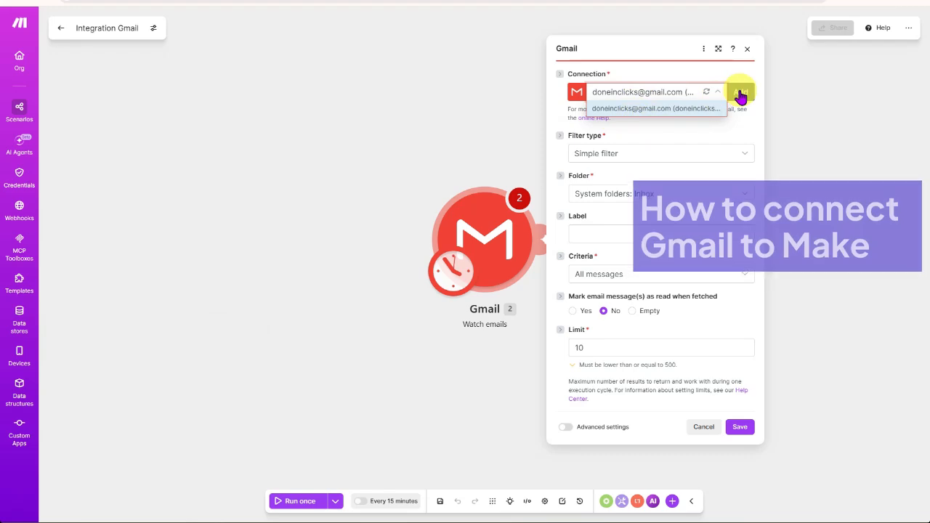
{"action": "left_click", "coordinate": [691, 78]}
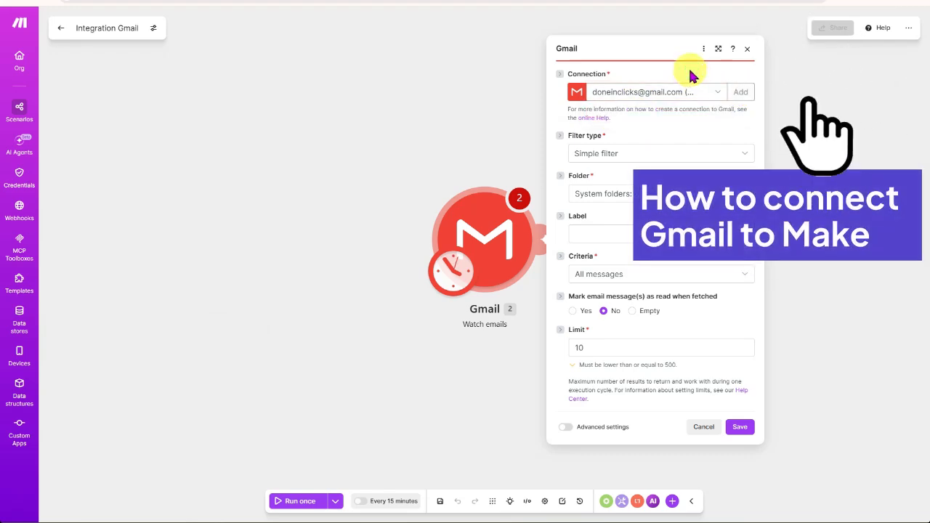
{"action": "left_click", "coordinate": [700, 153]}
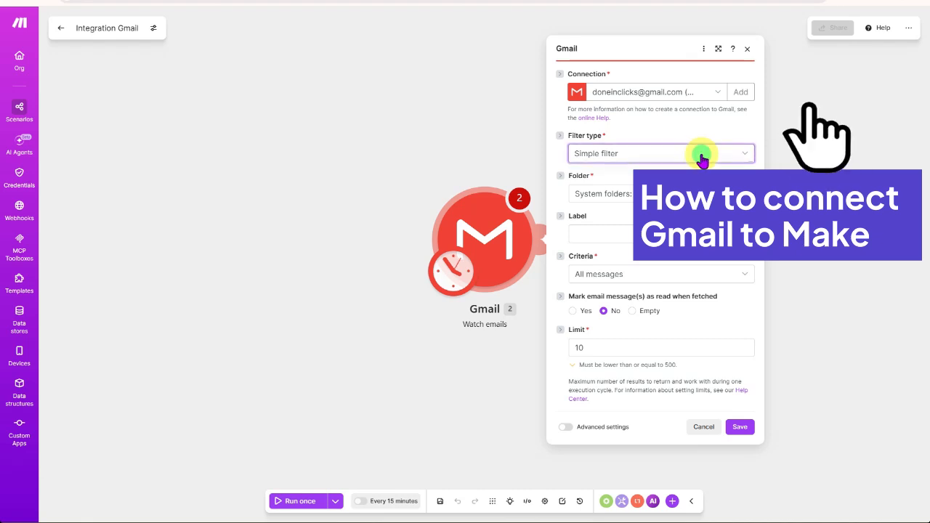
{"action": "left_click", "coordinate": [700, 160]}
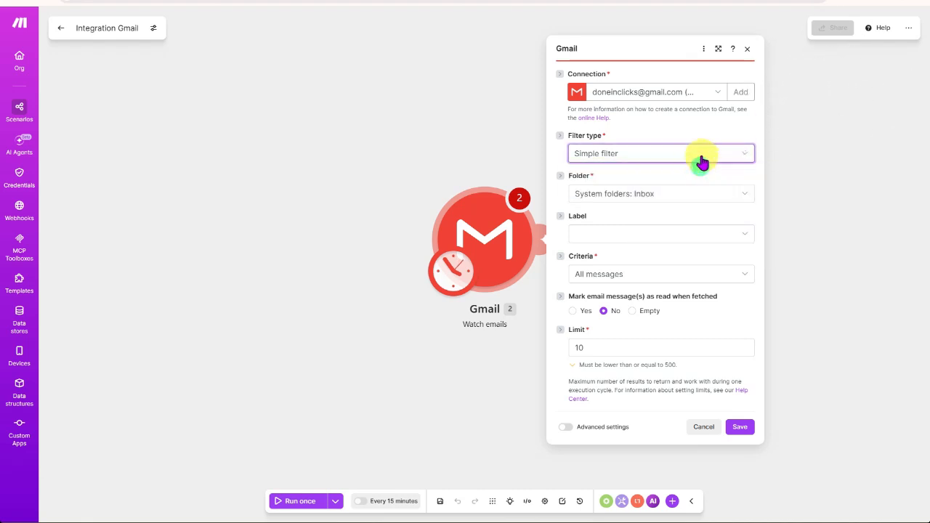
{"action": "left_click", "coordinate": [652, 194]}
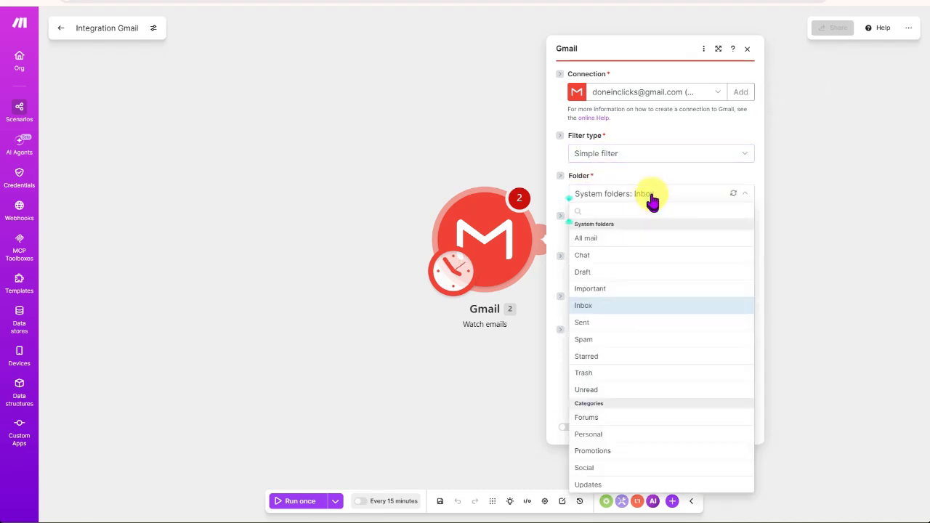
{"action": "left_click", "coordinate": [653, 195]}
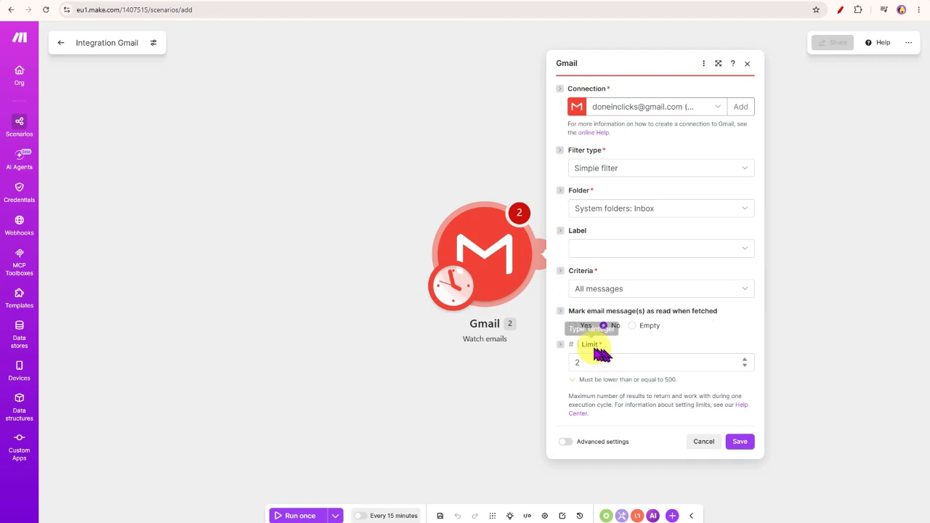
{"action": "double_click", "coordinate": [572, 363]}
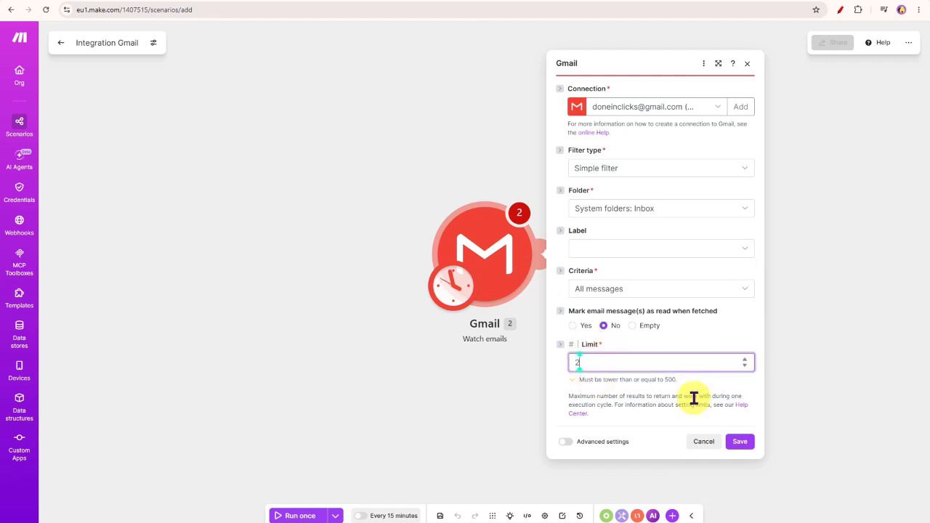
{"action": "left_click", "coordinate": [739, 441]}
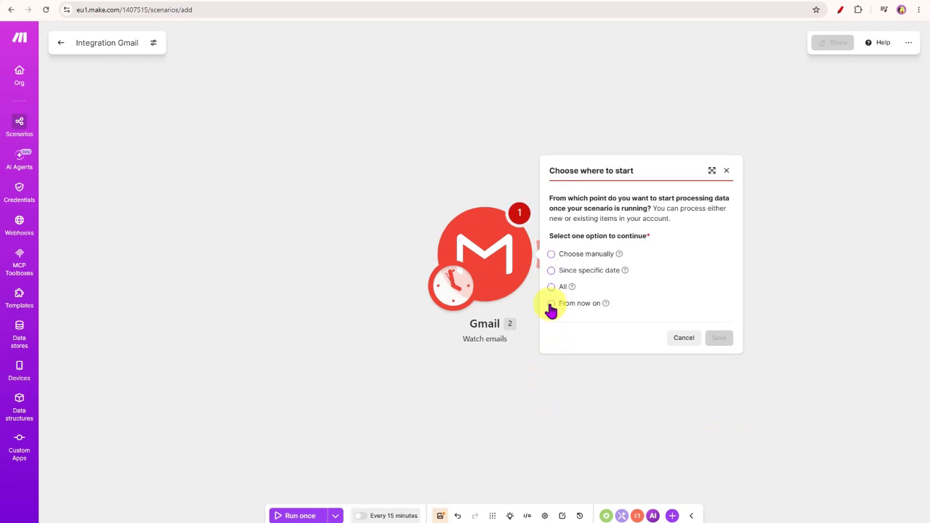
Step: Set the Gmail trigger to start from now on and confirm the choice
{"action": "left_click", "coordinate": [551, 305]}
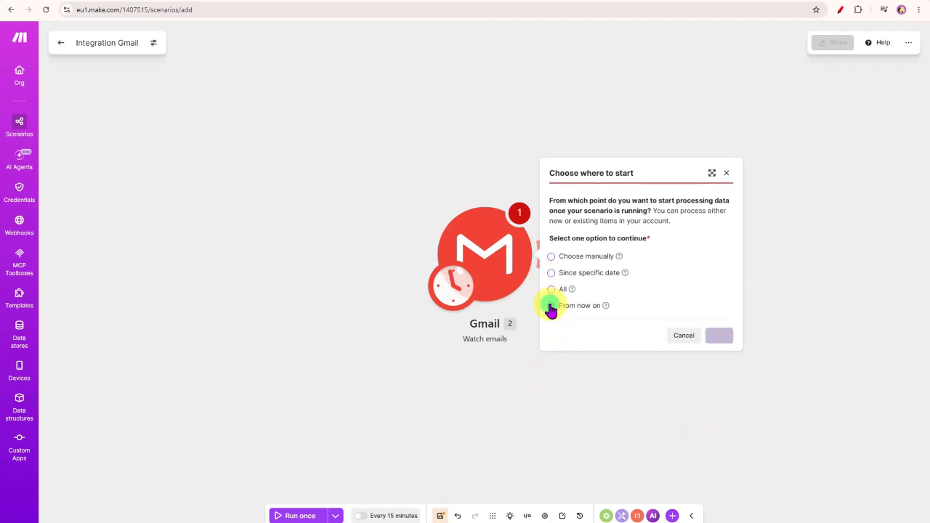
{"action": "left_click", "coordinate": [719, 337]}
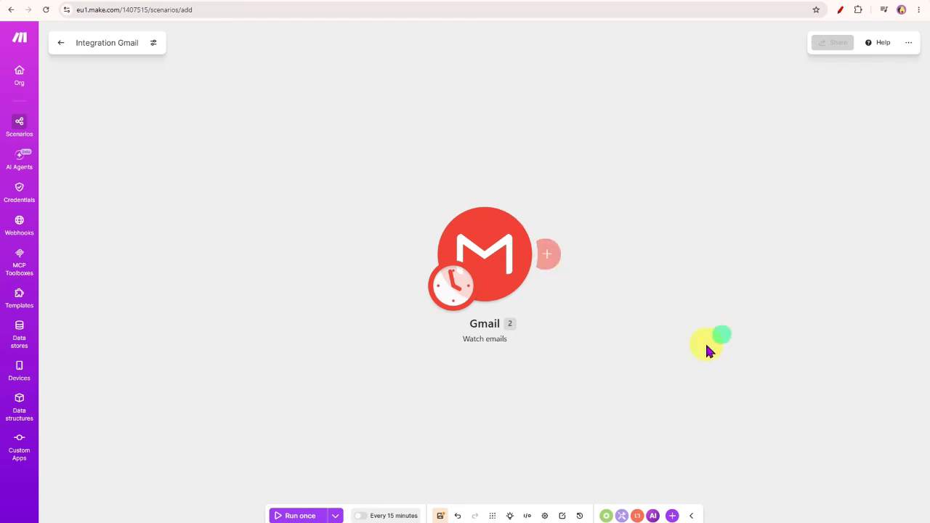
{"action": "left_click", "coordinate": [553, 255]}
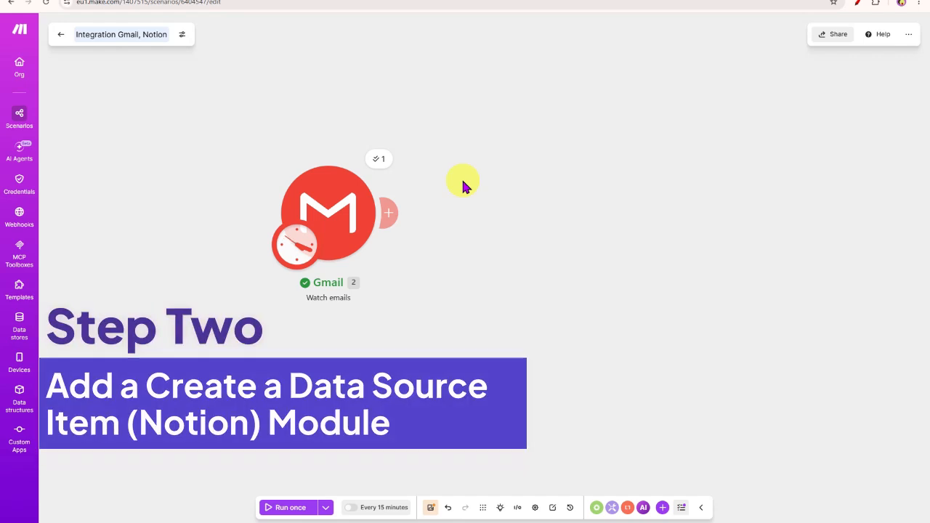
Step: After the Gmail trigger, add Notion's Create a Data Source Item module, found by searching 'notion'
{"action": "left_click", "coordinate": [592, 1]}
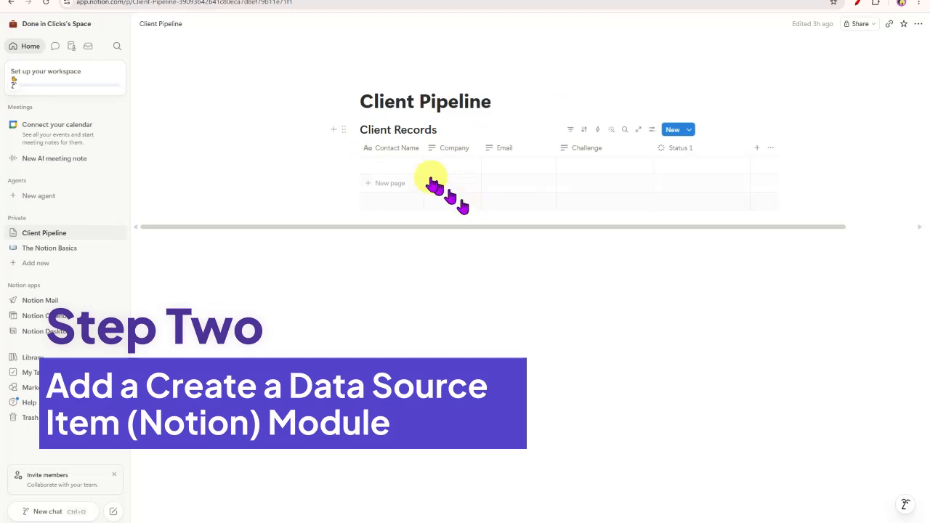
{"action": "left_click", "coordinate": [299, 1]}
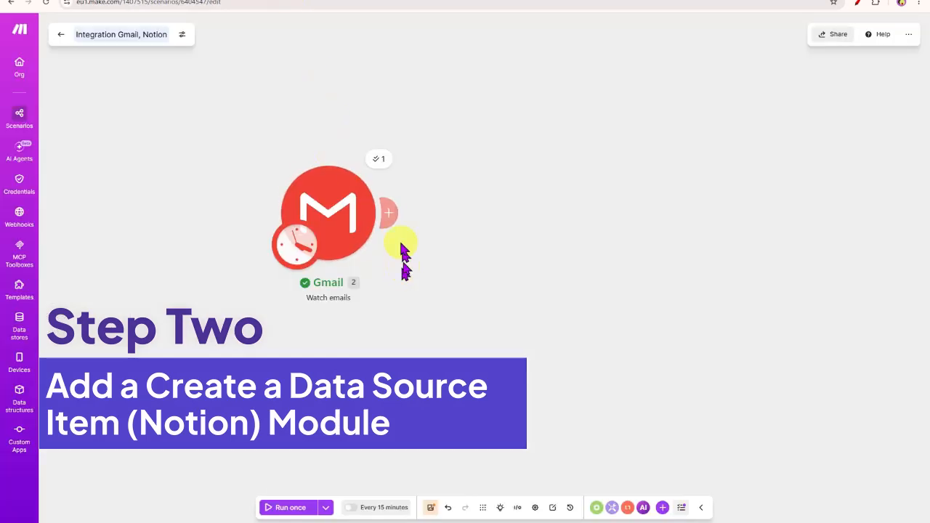
{"action": "mouse_move", "coordinate": [399, 219]}
{"action": "left_click", "coordinate": [439, 205]}
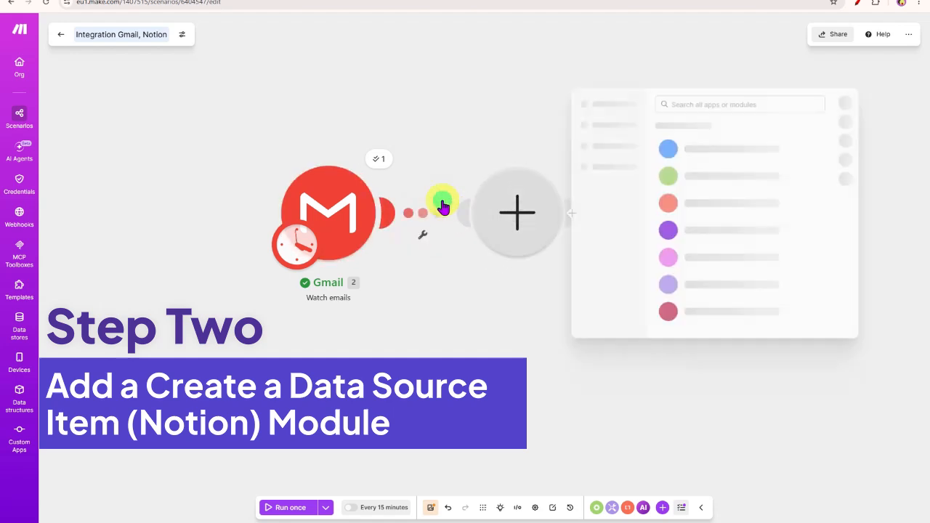
{"action": "left_click", "coordinate": [664, 106]}
{"action": "type", "text": "notion"}
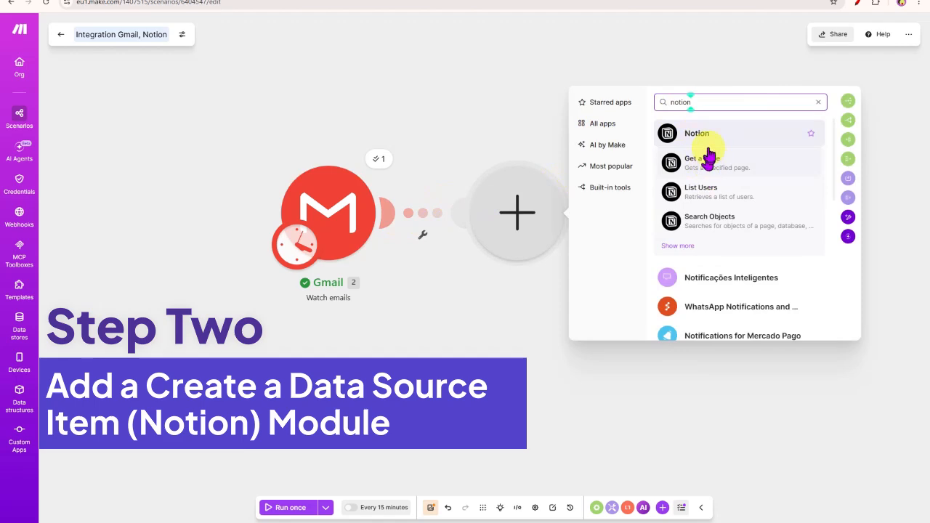
{"action": "left_click", "coordinate": [678, 245]}
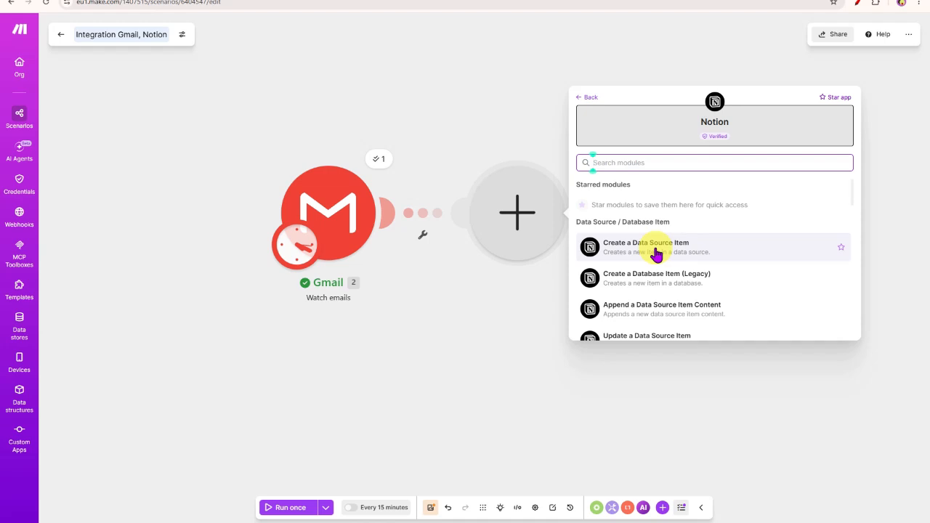
{"action": "left_click", "coordinate": [657, 254]}
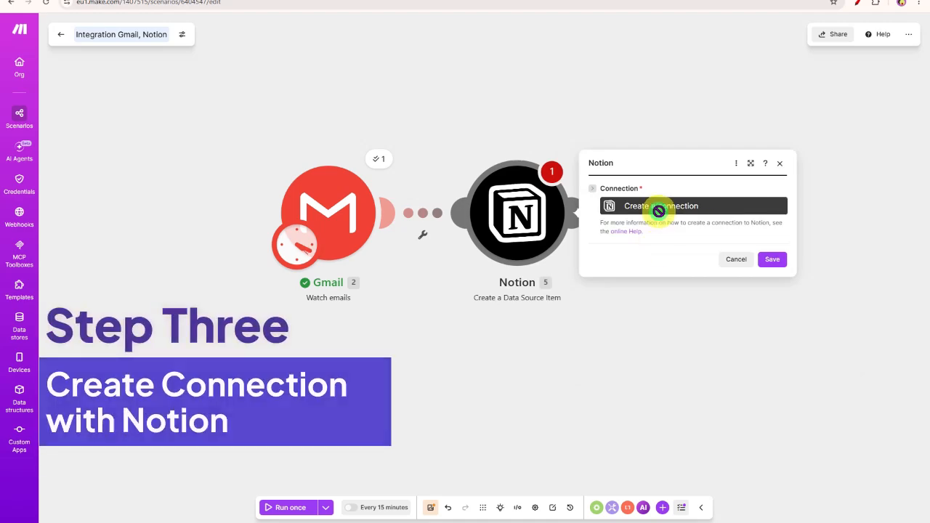
Step: Create a Notion Public connection with its default name and save it
{"action": "left_click", "coordinate": [658, 207]}
{"action": "left_click", "coordinate": [555, 212]}
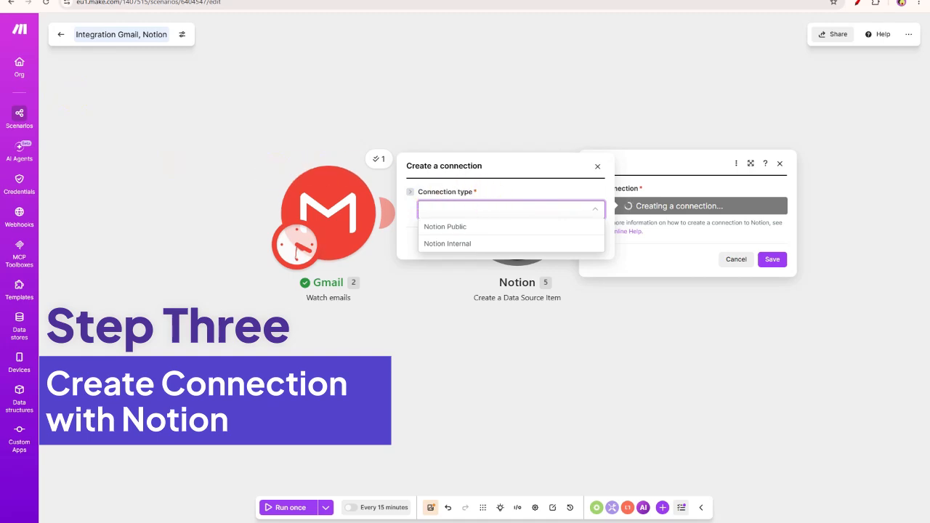
{"action": "key", "text": "Return"}
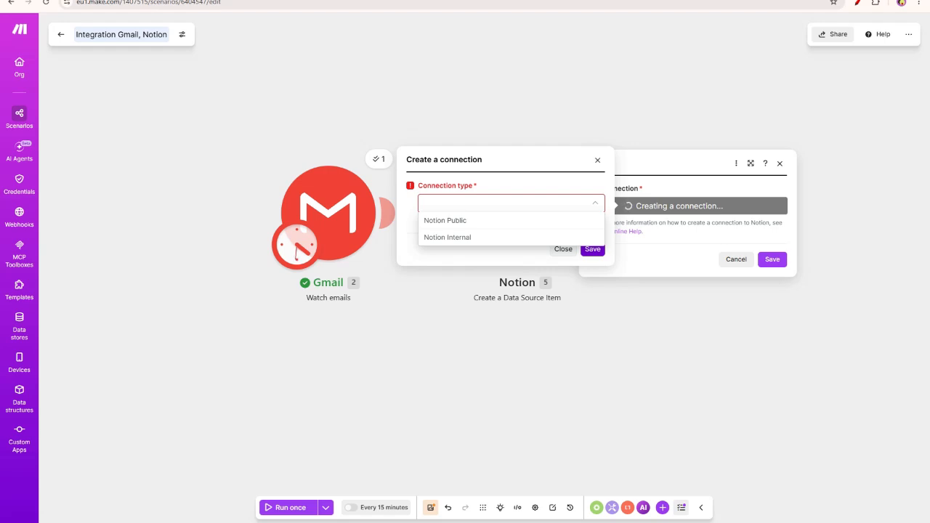
{"action": "left_click", "coordinate": [492, 221]}
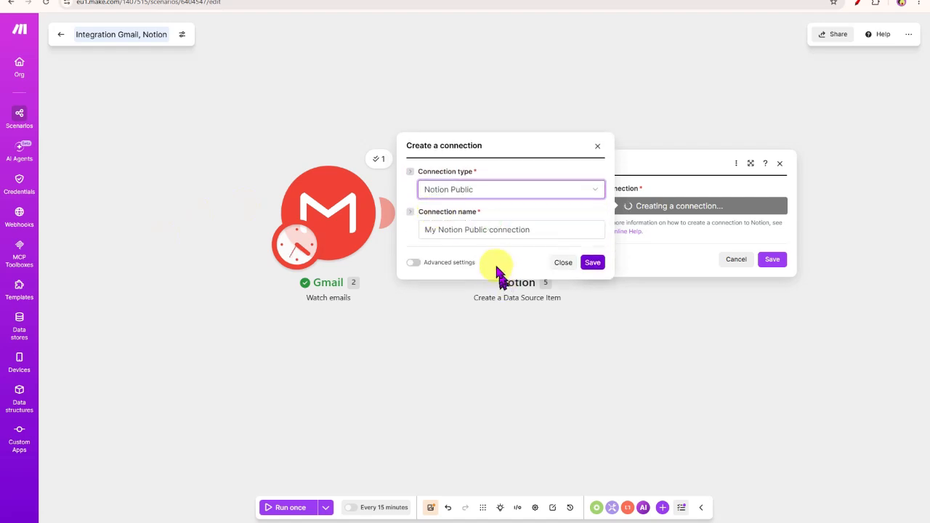
{"action": "left_click_drag", "start_coordinate": [421, 228], "coordinate": [541, 232]}
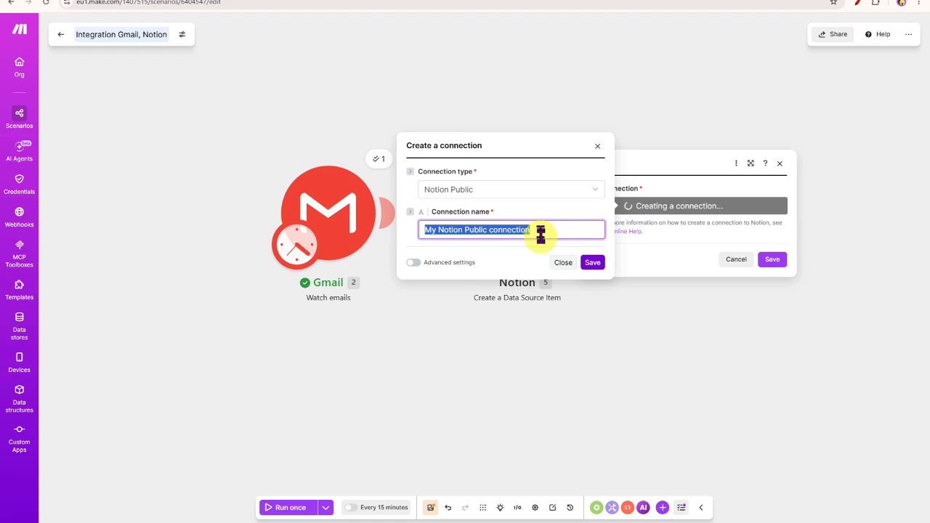
{"action": "left_click", "coordinate": [592, 263]}
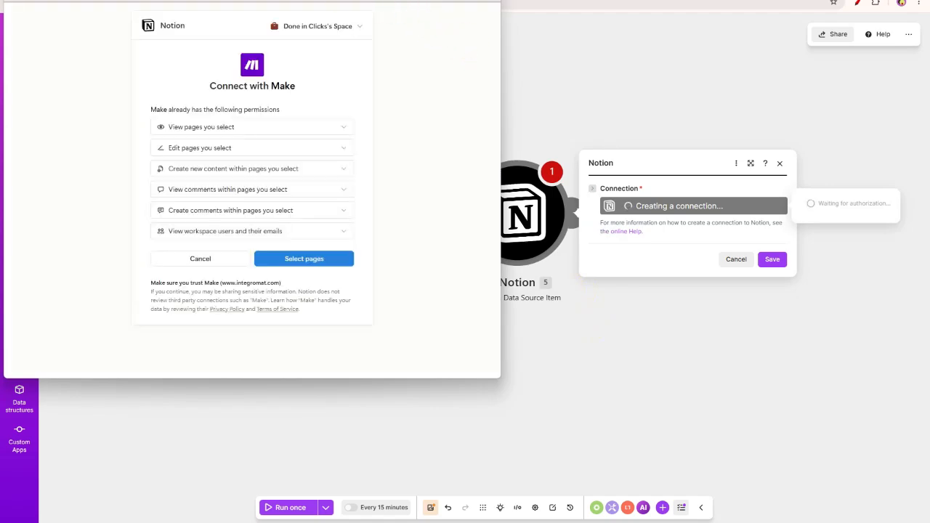
Step: Share the Client Pipeline page under Private with Make and allow access
{"action": "left_click_drag", "start_coordinate": [313, 0], "coordinate": [506, 62]}
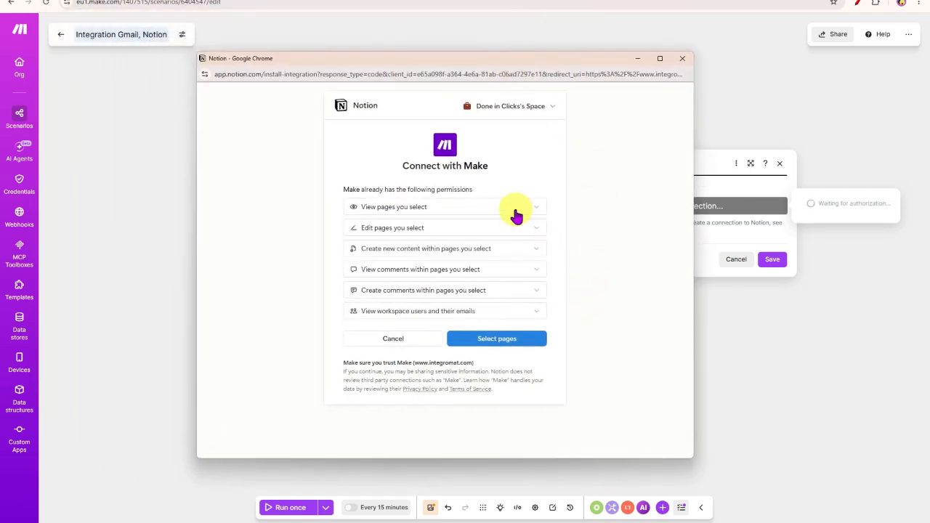
{"action": "left_click", "coordinate": [532, 343]}
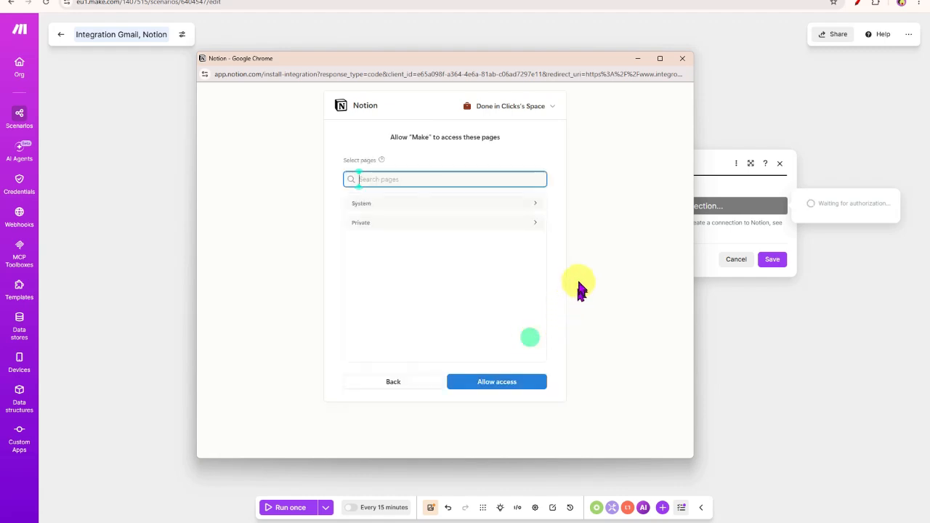
{"action": "left_click", "coordinate": [538, 228]}
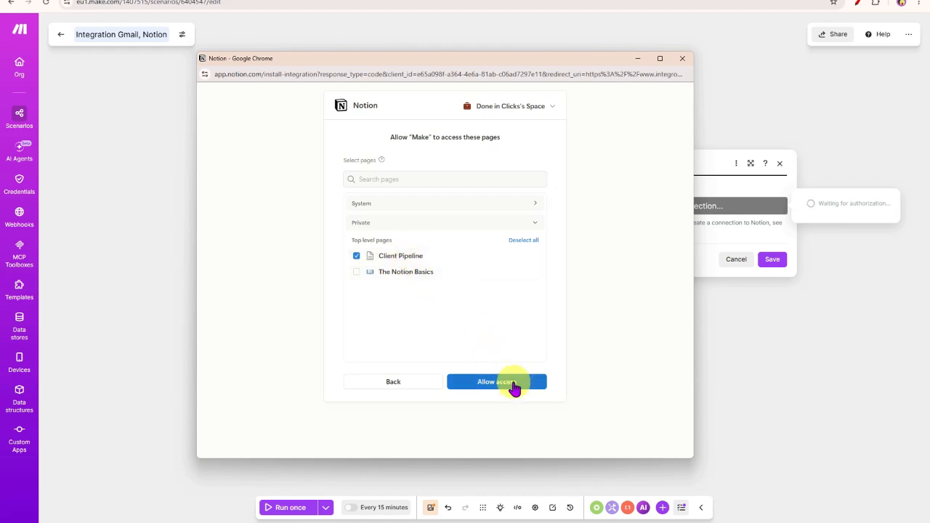
{"action": "left_click", "coordinate": [511, 385]}
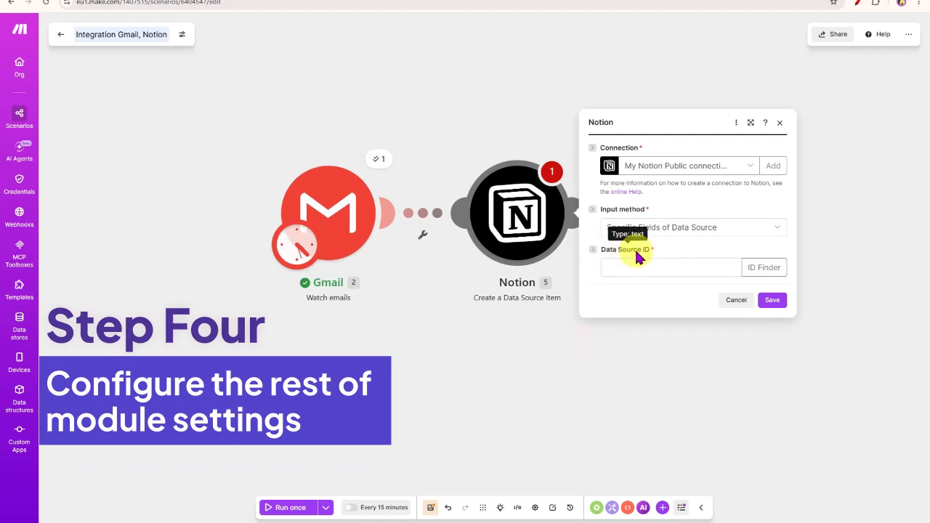
Step: Fill the Data Source ID with the Client Pipeline source found by searching 'clie'
{"action": "left_click", "coordinate": [758, 272]}
{"action": "left_click", "coordinate": [616, 293]}
{"action": "type", "text": "cl"}
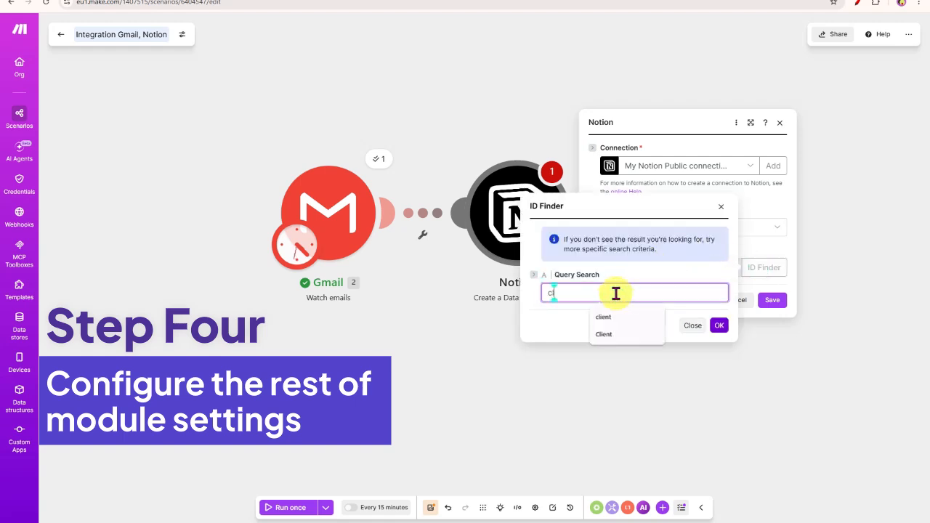
{"action": "type", "text": "ie"}
{"action": "left_click", "coordinate": [605, 316]}
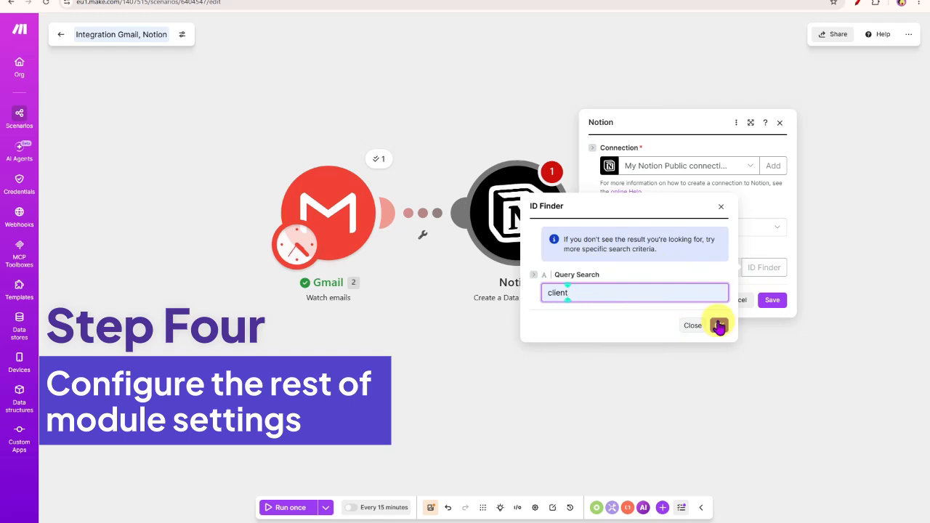
{"action": "left_click", "coordinate": [718, 326]}
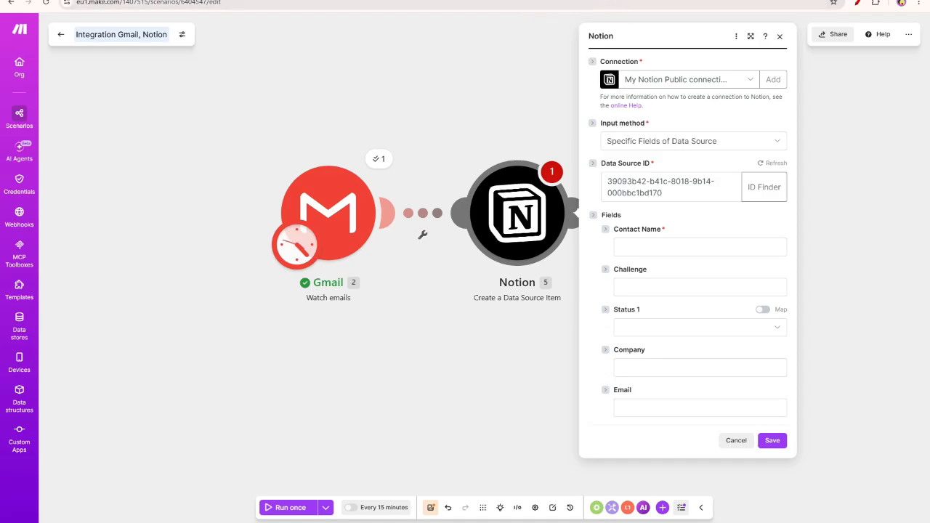
{"action": "left_click", "coordinate": [531, 2]}
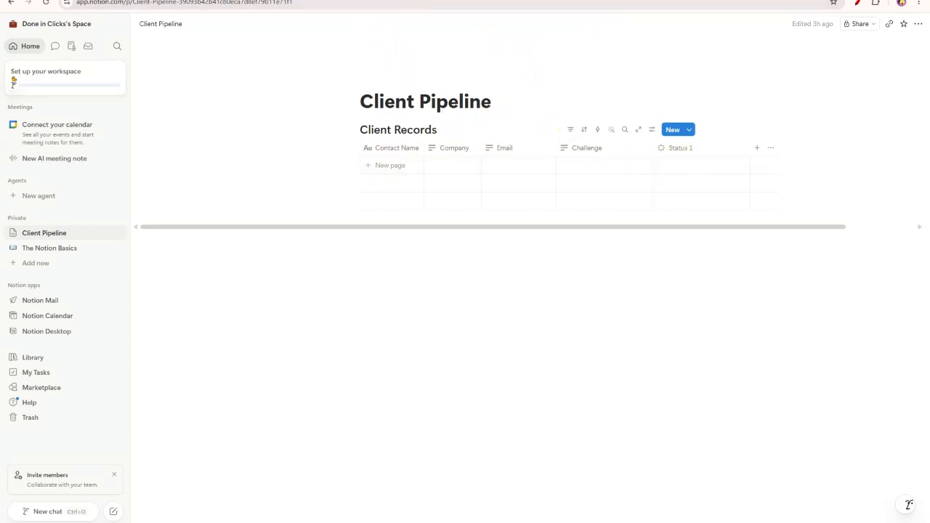
Step: Map the sender's name into Contact Name and the email subject into Challenge
{"action": "left_click", "coordinate": [340, 1]}
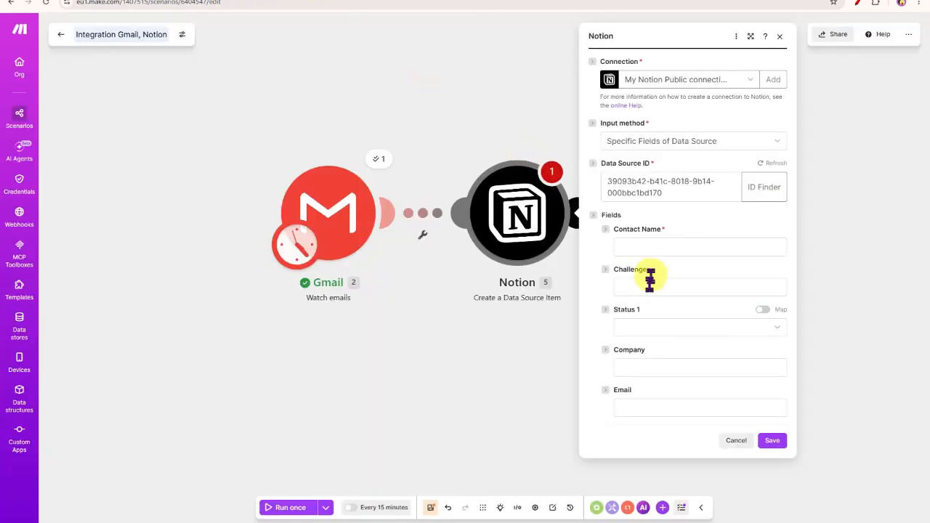
{"action": "left_click", "coordinate": [641, 249]}
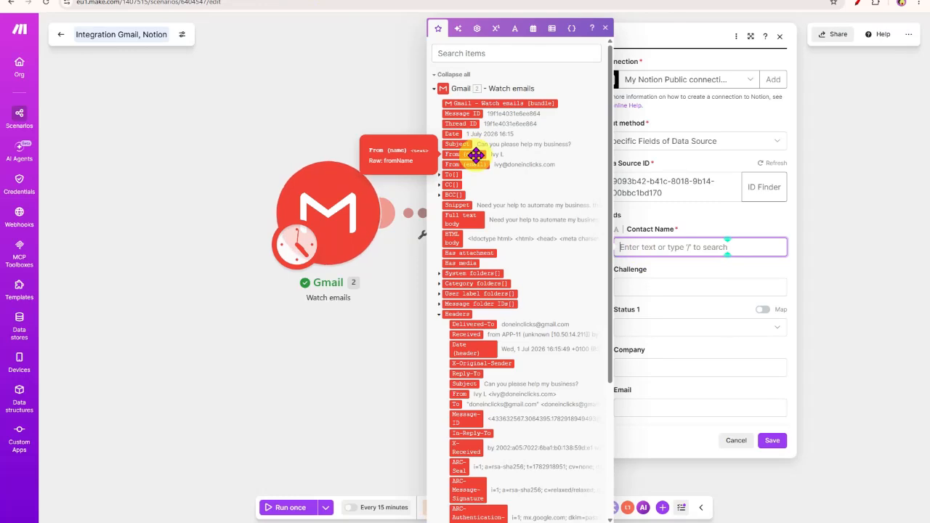
{"action": "left_click", "coordinate": [475, 155]}
{"action": "left_click", "coordinate": [692, 288]}
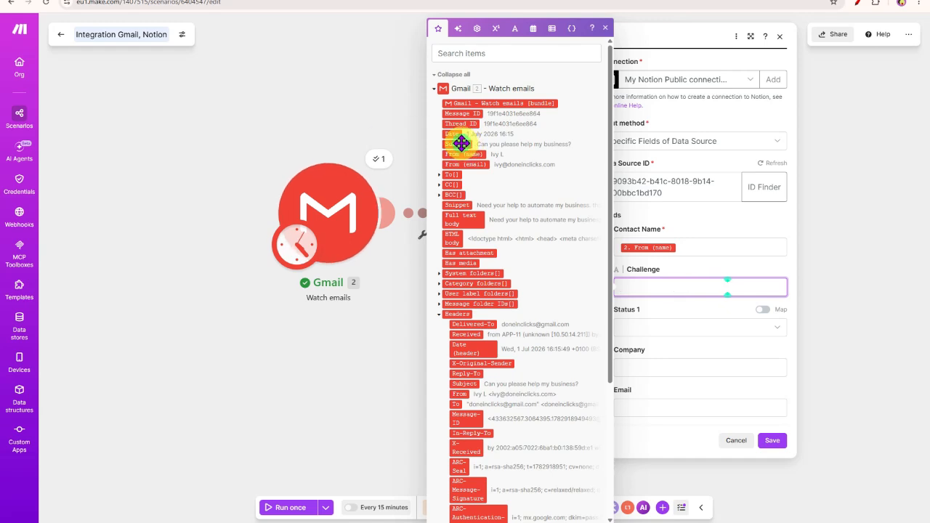
{"action": "left_click", "coordinate": [459, 143]}
Step: Set Status 1 to New Enquiry, map the sender's address into Email, and save
{"action": "left_click", "coordinate": [689, 334]}
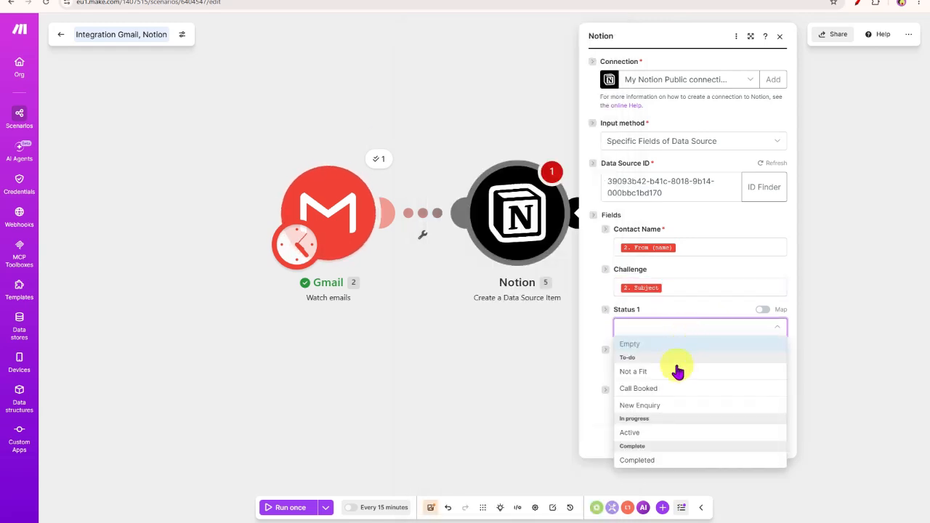
{"action": "left_click", "coordinate": [678, 402]}
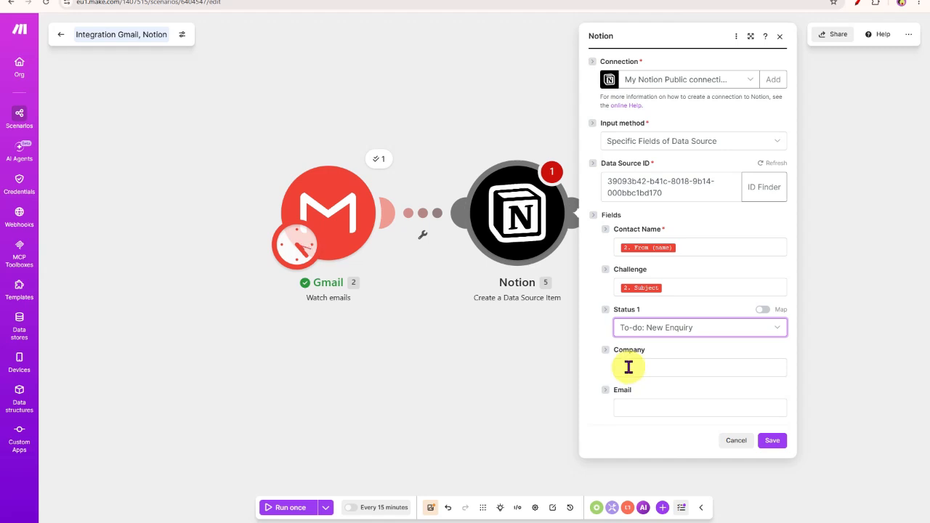
{"action": "left_click", "coordinate": [644, 404]}
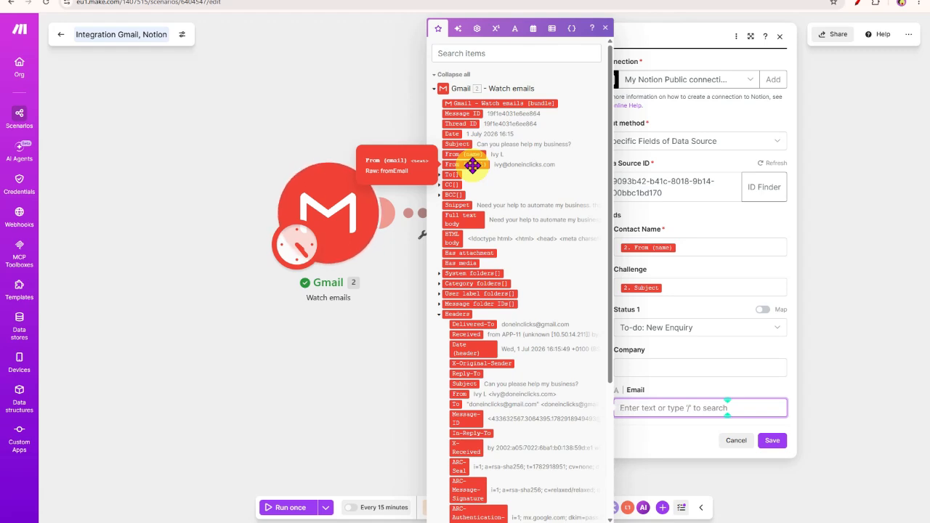
{"action": "left_click", "coordinate": [473, 165]}
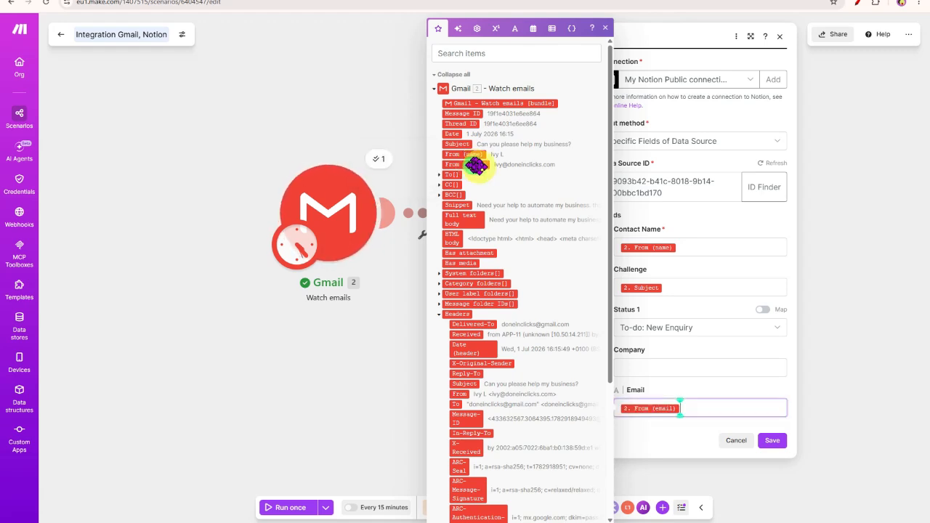
{"action": "left_click", "coordinate": [658, 440]}
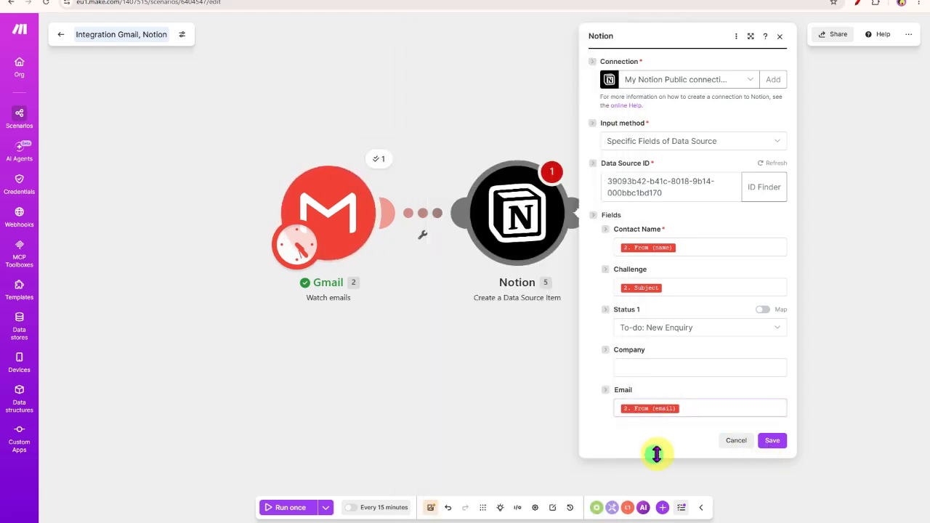
{"action": "left_click", "coordinate": [770, 444]}
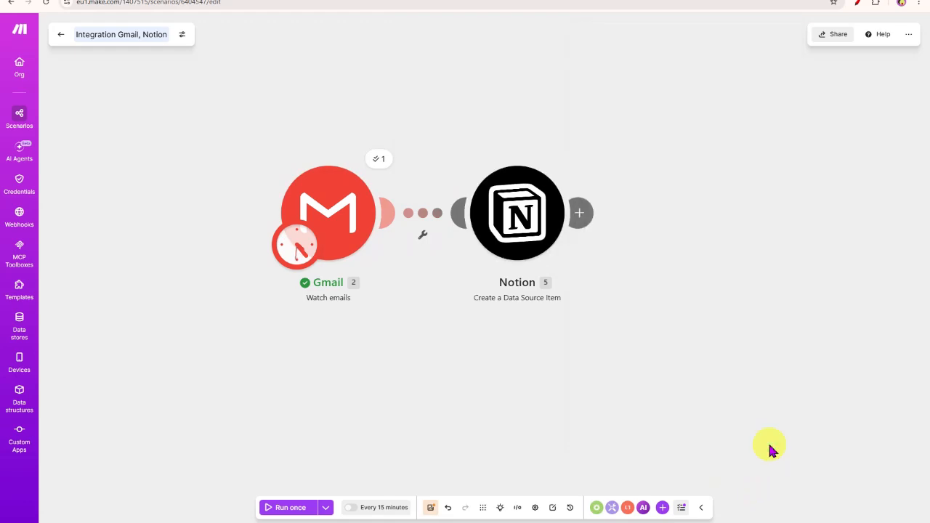
Step: Save the scenario and rename it 'New Enquiry Notion Client Record Creation'
{"action": "left_click", "coordinate": [431, 507]}
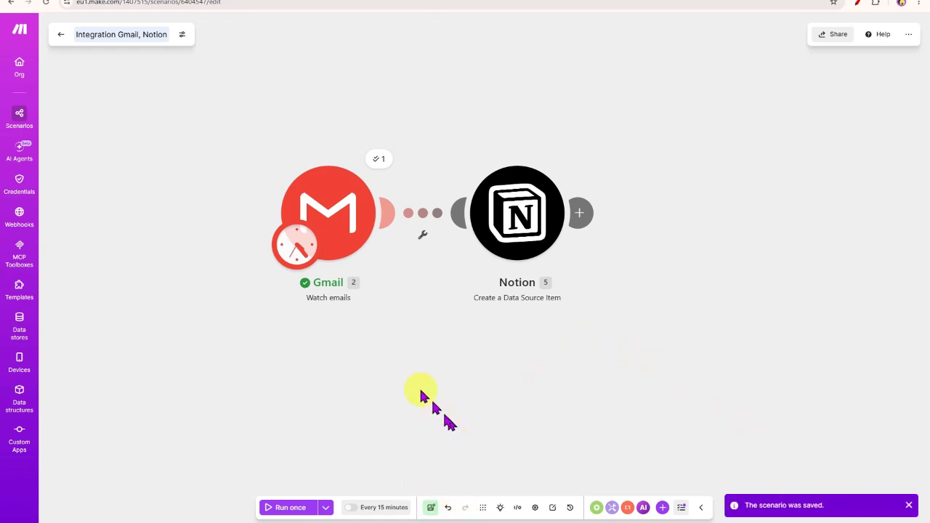
{"action": "left_click", "coordinate": [103, 34]}
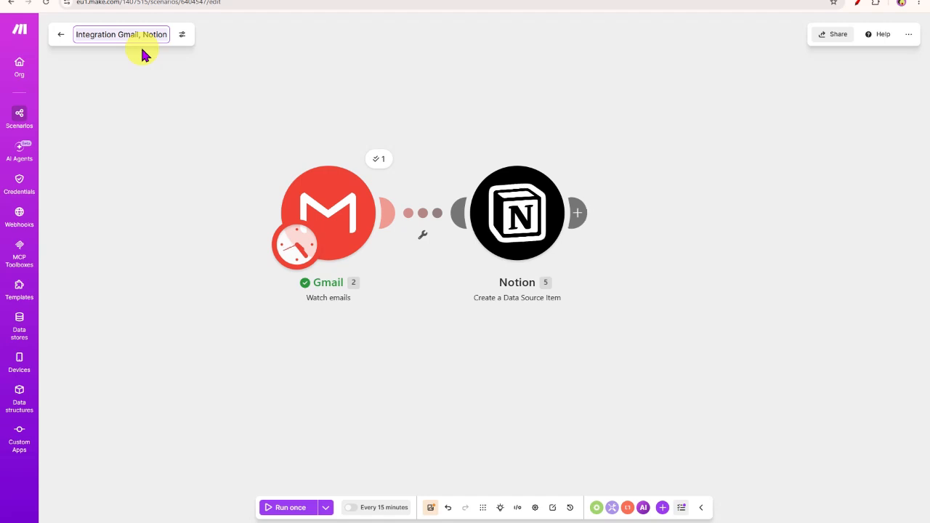
{"action": "key", "text": "ctrl+a"}
{"action": "type", "text": "New"}
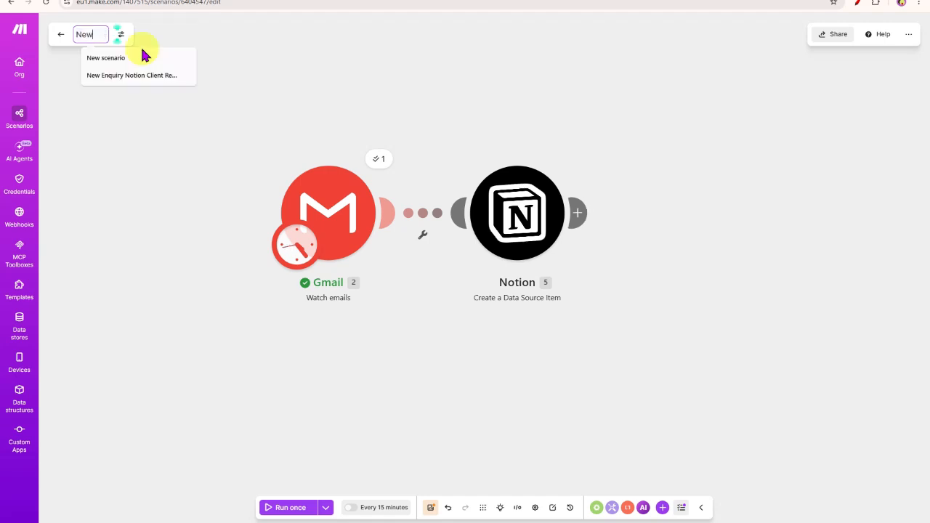
{"action": "left_click", "coordinate": [129, 75]}
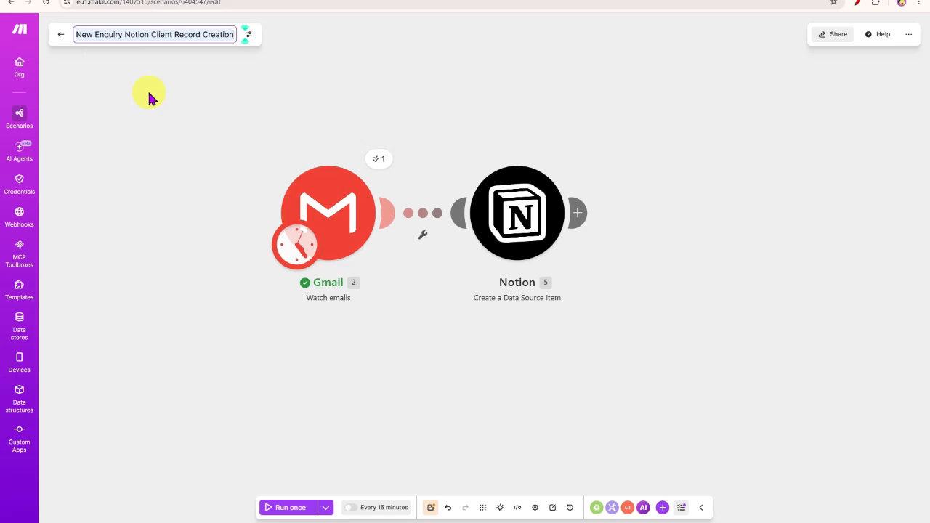
{"action": "left_click", "coordinate": [570, 90]}
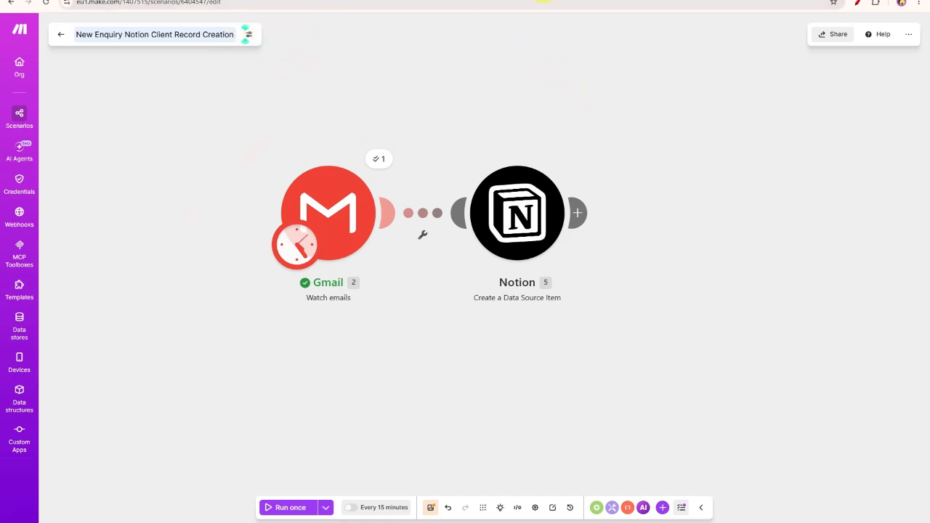
{"action": "left_click", "coordinate": [544, 1]}
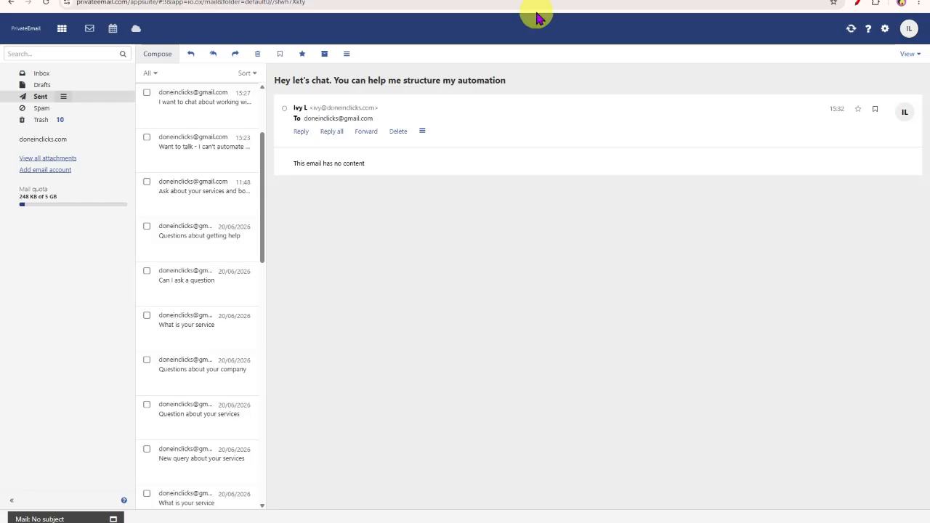
Step: Email the Gmail address with subject 'Please help me automate my business' and body 'Would love to book a call.'
{"action": "left_click", "coordinate": [159, 58]}
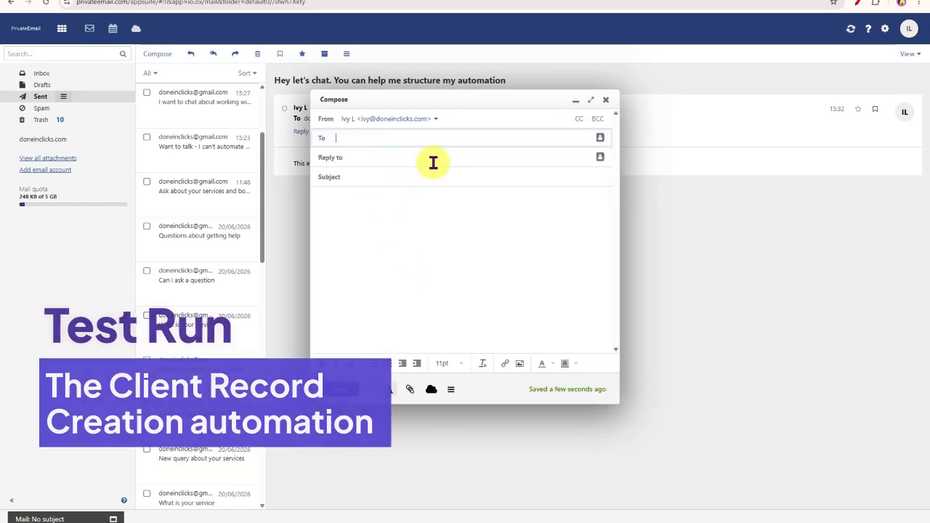
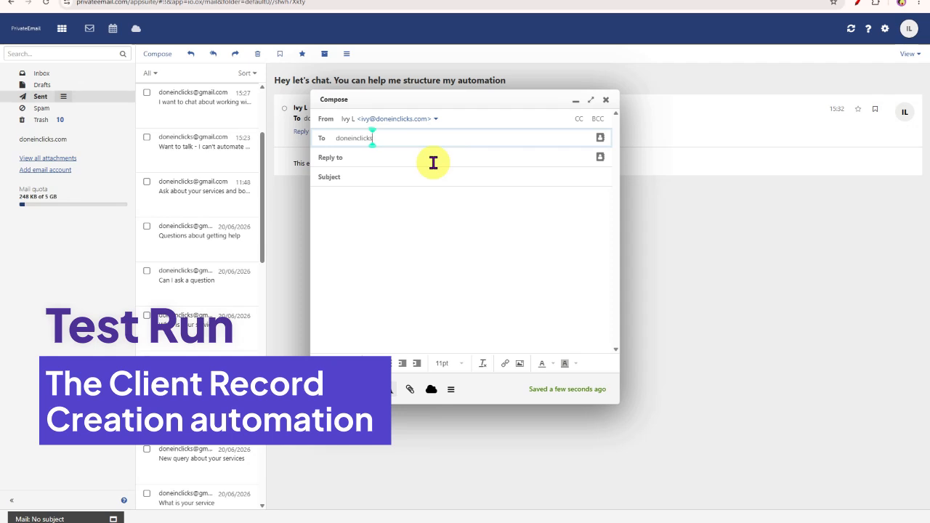
{"action": "left_click", "coordinate": [442, 179]}
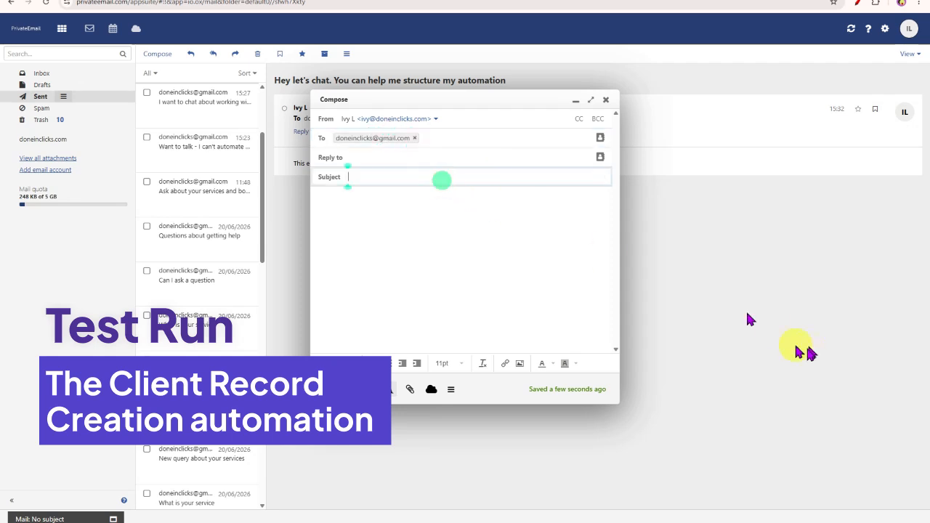
{"action": "type", "text": "Please help me"}
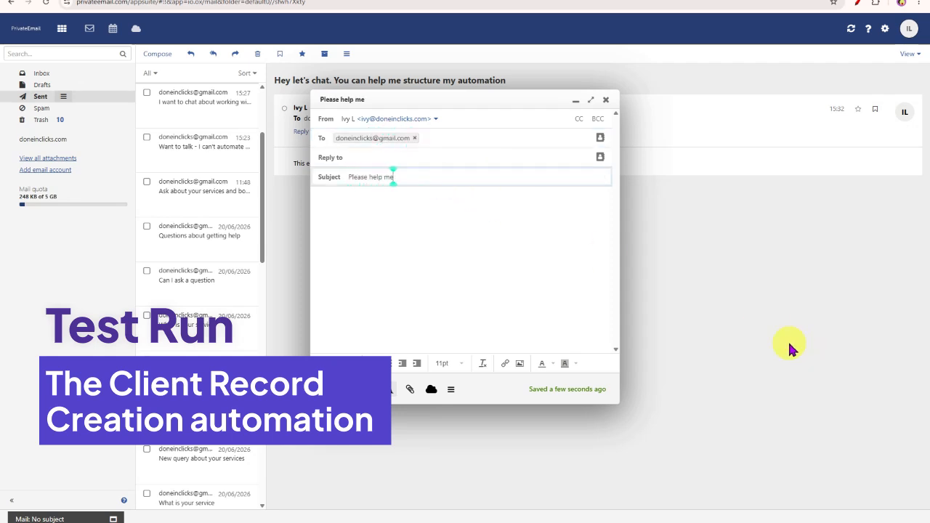
{"action": "type", "text": " automate my busine"}
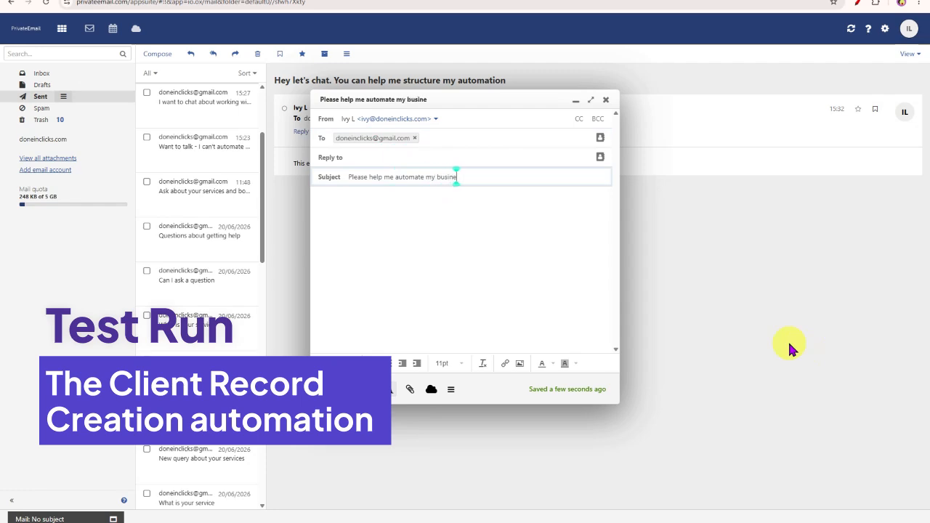
{"action": "type", "text": "ss"}
{"action": "left_click", "coordinate": [557, 272]}
{"action": "type", "text": "Would love"}
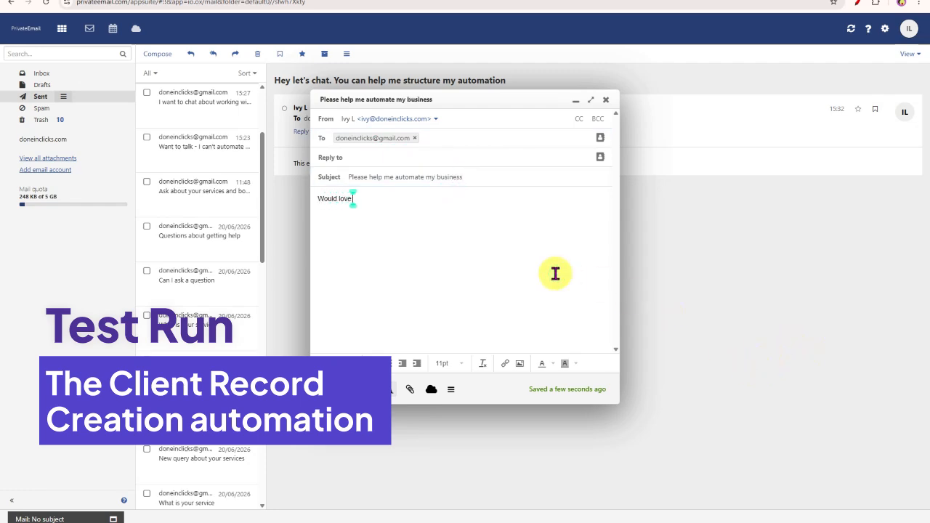
{"action": "type", "text": " to book a call."}
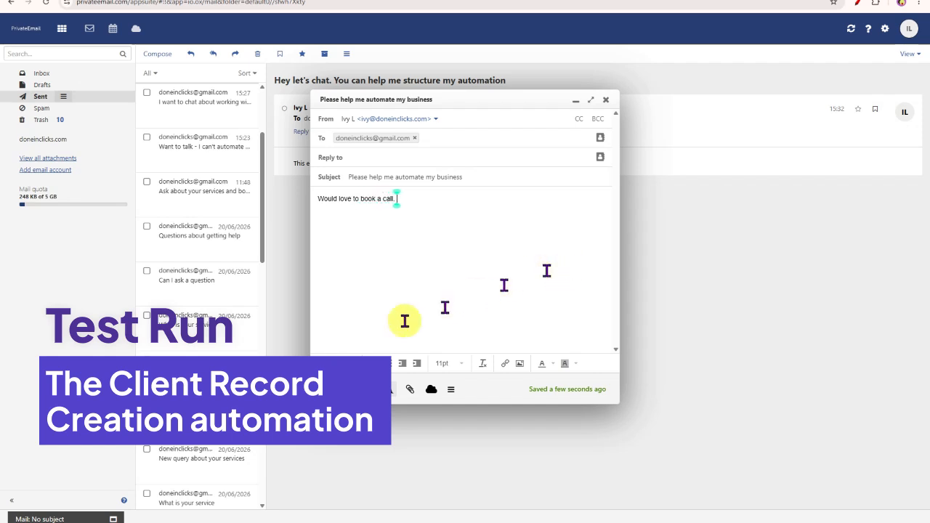
{"action": "left_click", "coordinate": [337, 389]}
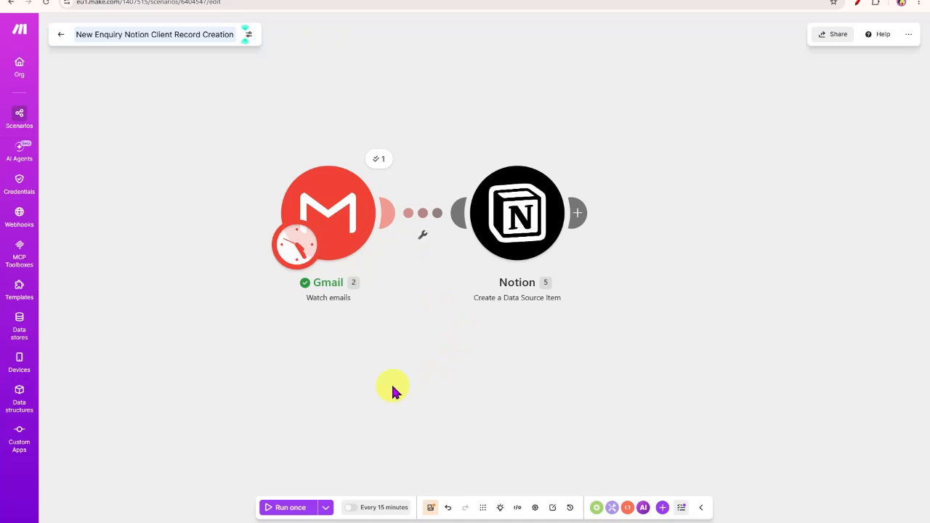
Step: Test-run the Gmail-to-Notion scenario, confirm the new Client Pipeline record, and start a filter between the modules
{"action": "left_click", "coordinate": [290, 509]}
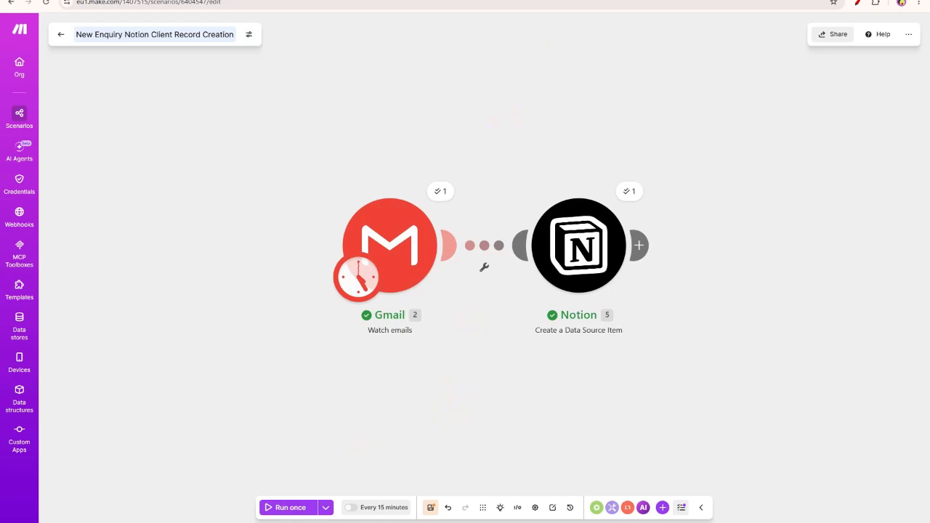
{"action": "key", "text": "ctrl+Tab"}
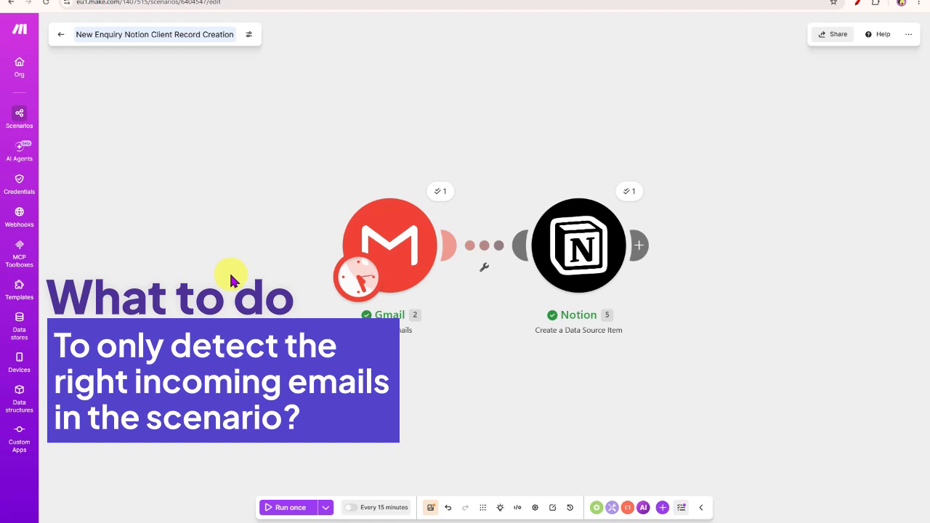
{"action": "left_click", "coordinate": [485, 272]}
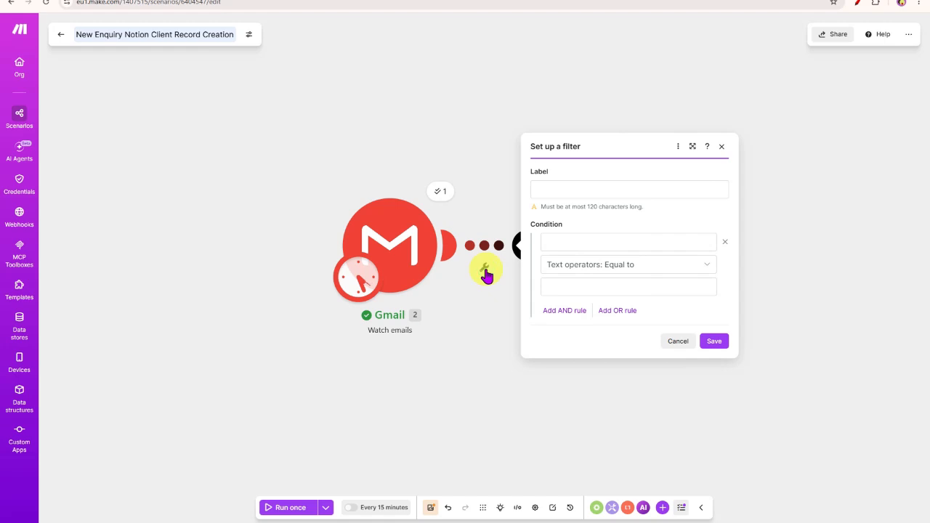